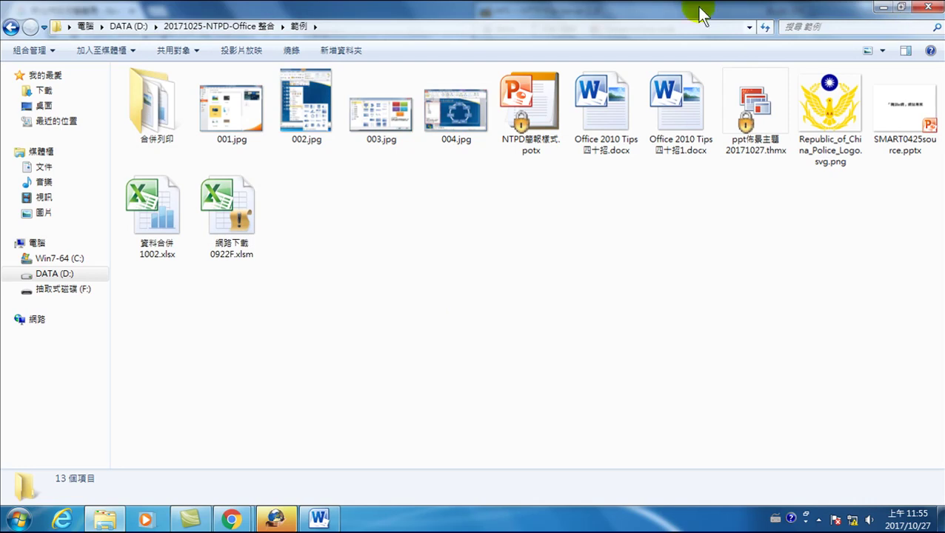
After checking the NTPD template file's context menu, launch PowerPoint 2010 from All Programs > Microsoft Office
right_click(529, 95)
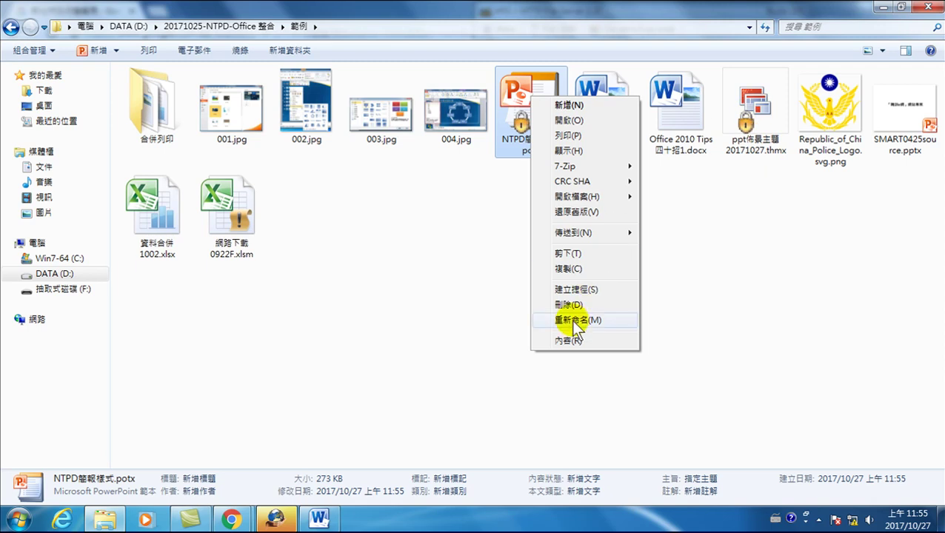
mouse_move(578, 182)
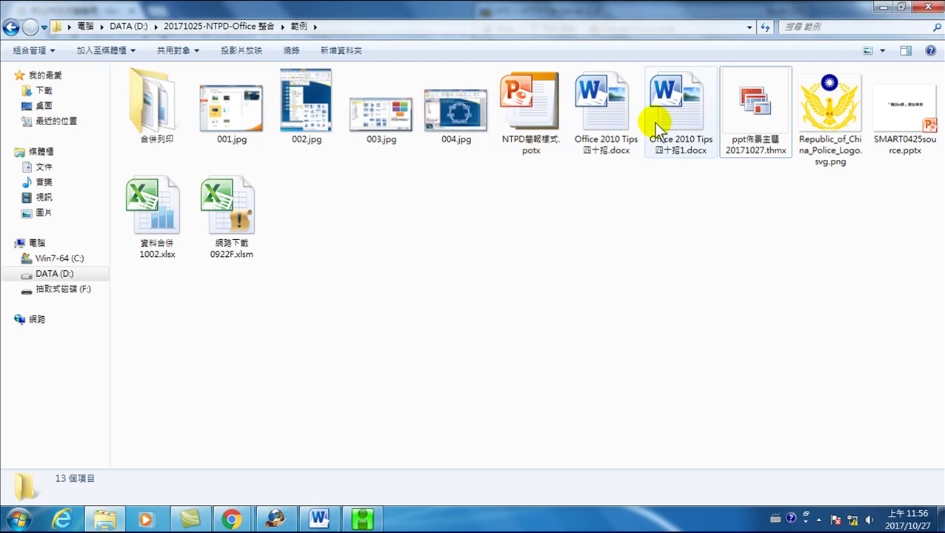
click(18, 518)
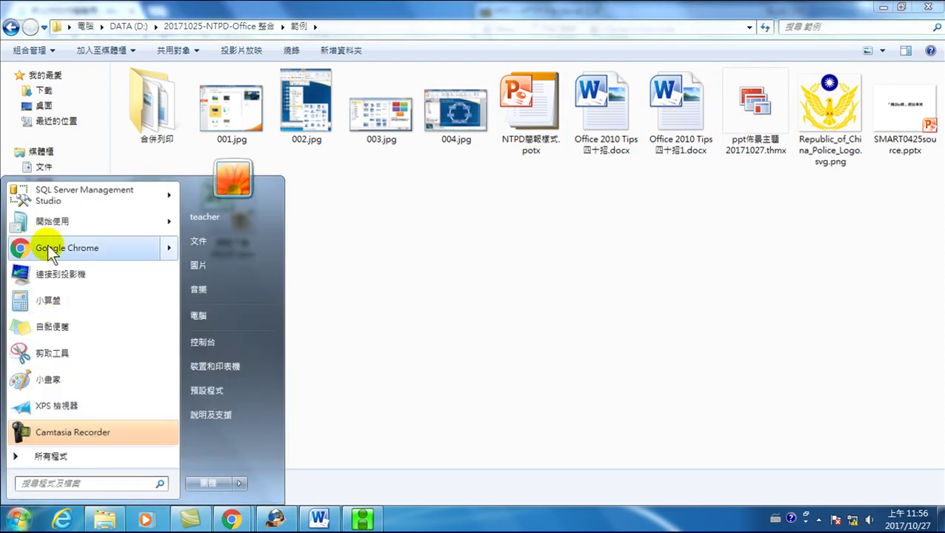
click(47, 456)
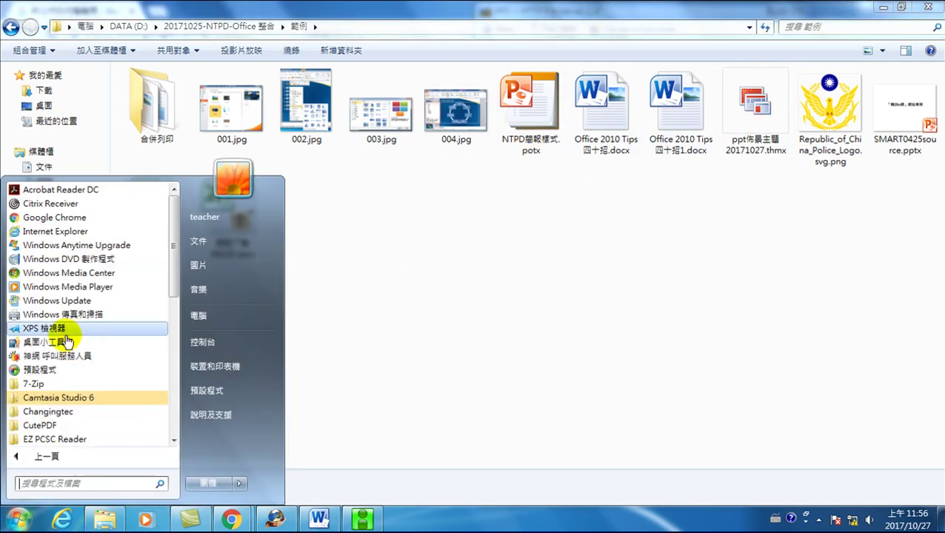
scroll(63, 329, down, 2)
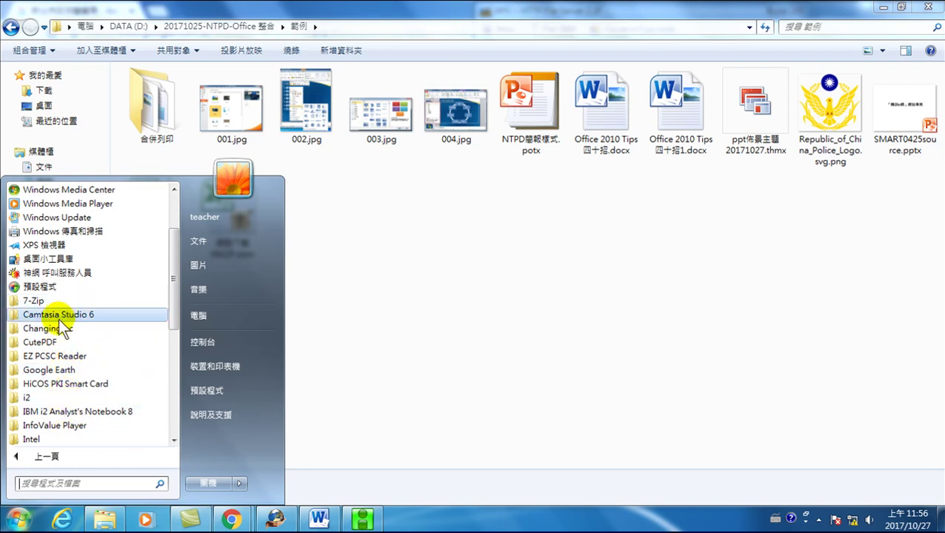
scroll(61, 326, down, 3)
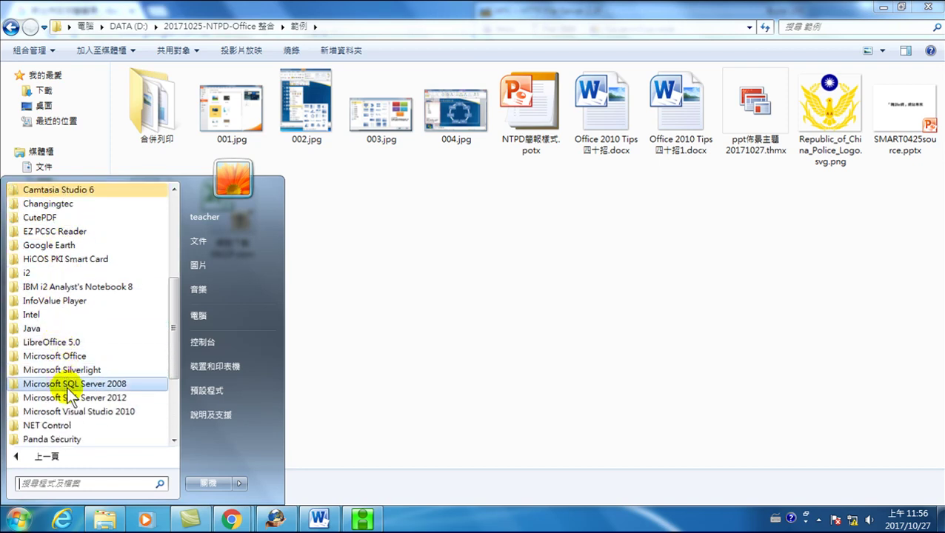
click(66, 356)
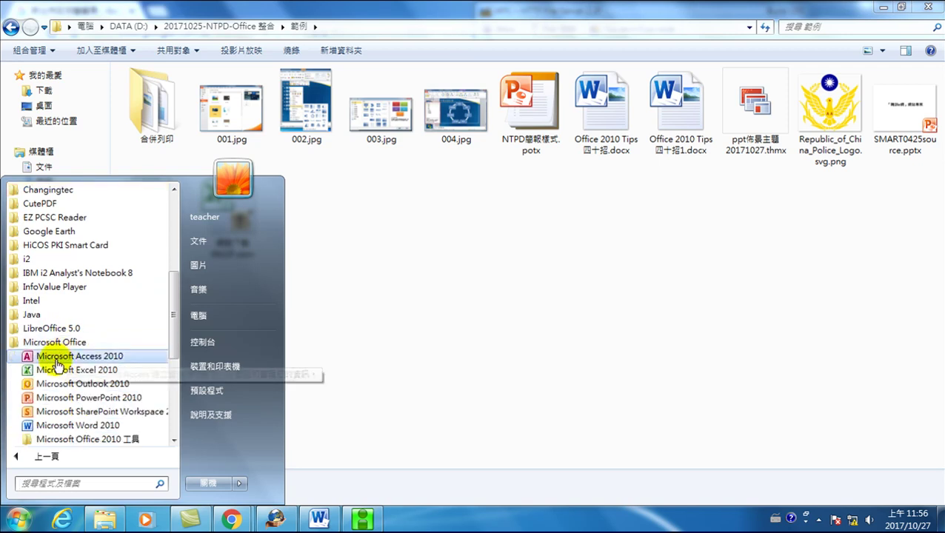
click(74, 398)
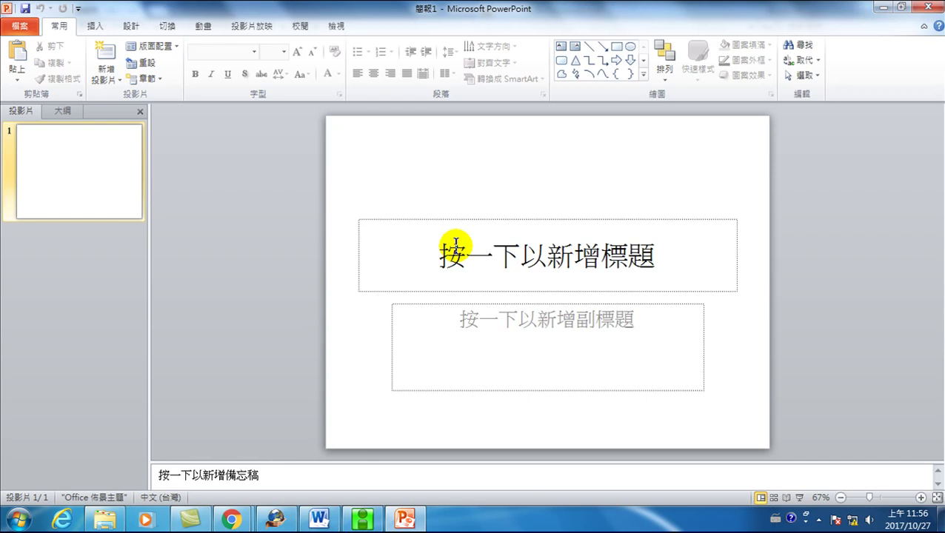
Glance at the File menu, then switch 簡報1 into Slide Master view from the View ribbon
click(21, 28)
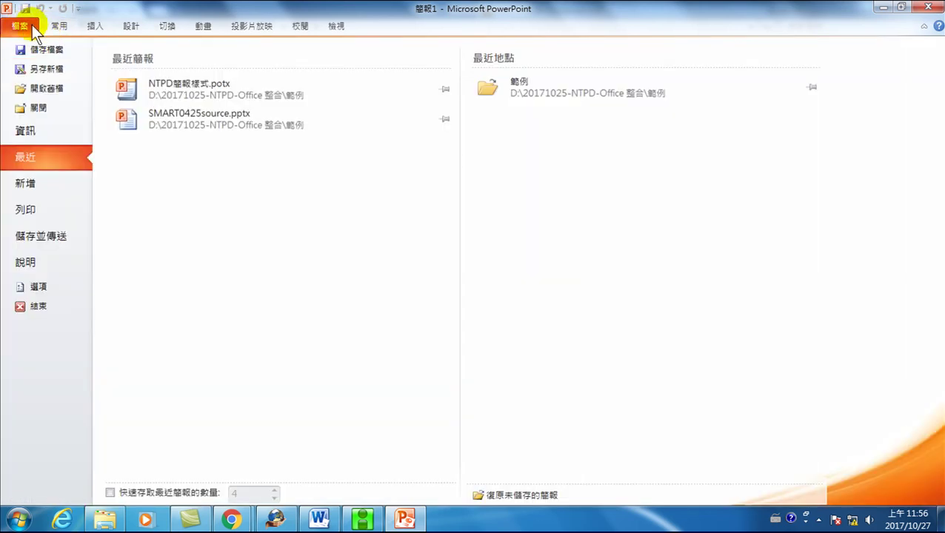
click(337, 26)
click(158, 57)
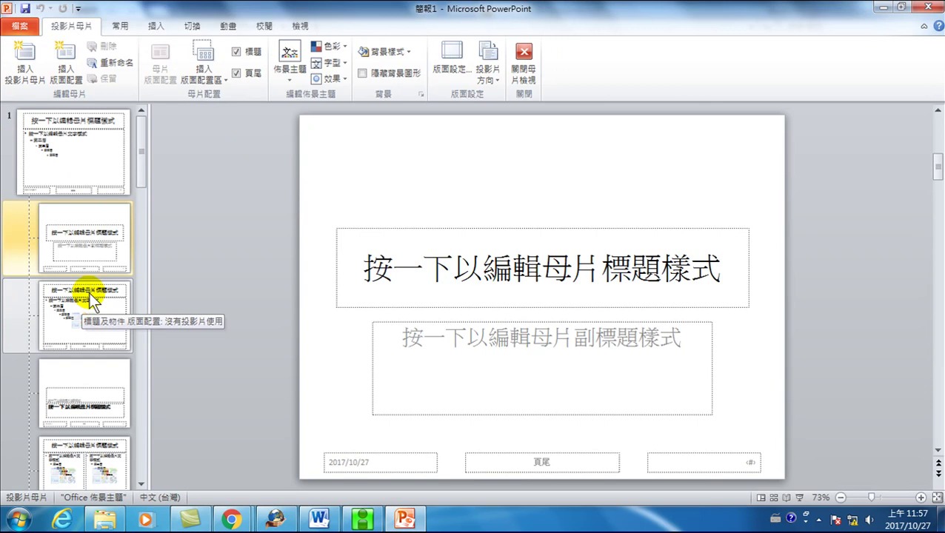
click(524, 63)
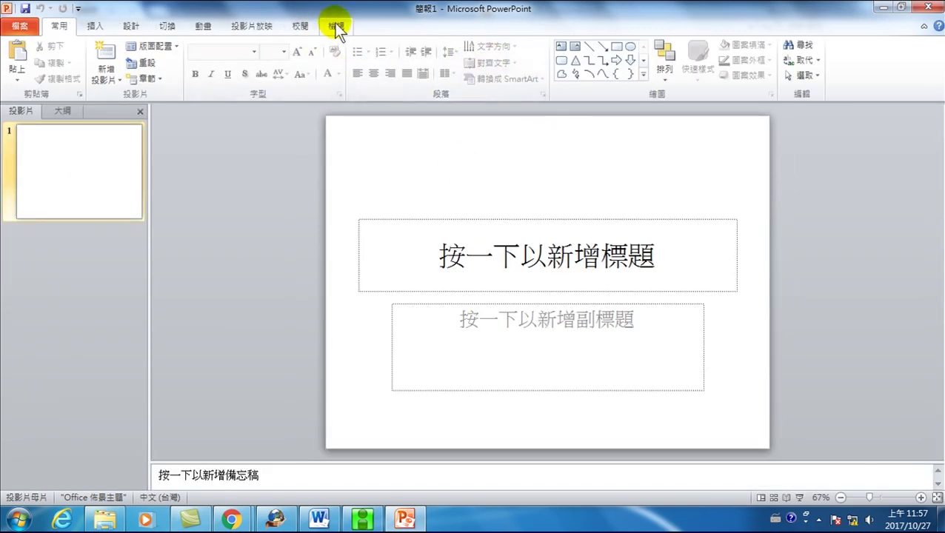
click(336, 26)
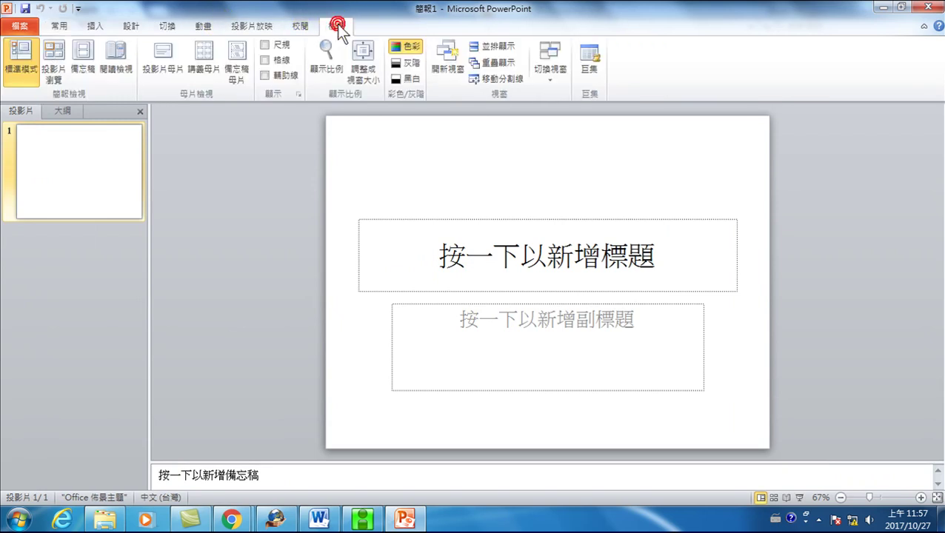
click(161, 61)
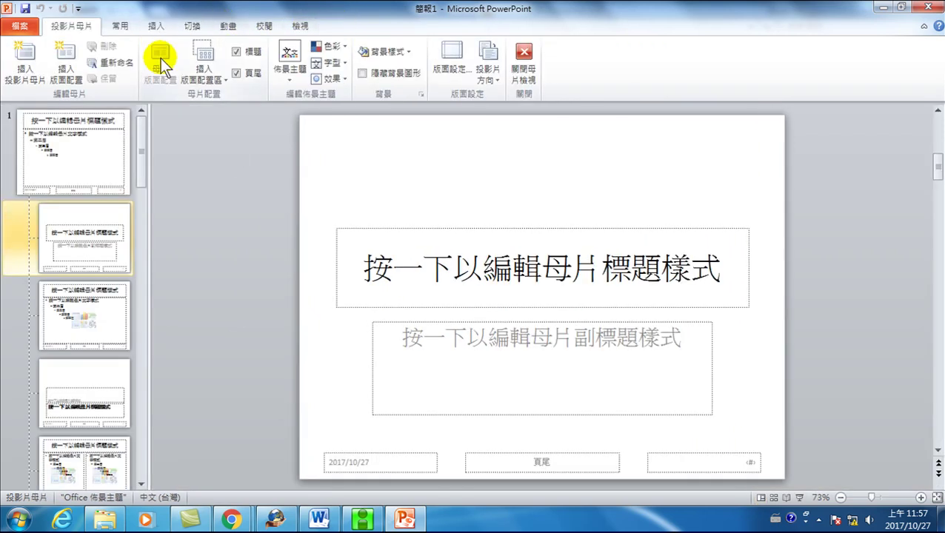
Browse to D:\20171025-NTPD-Office 整合\範例 and select the ppt佈景主題20171027.thmx theme file
click(286, 74)
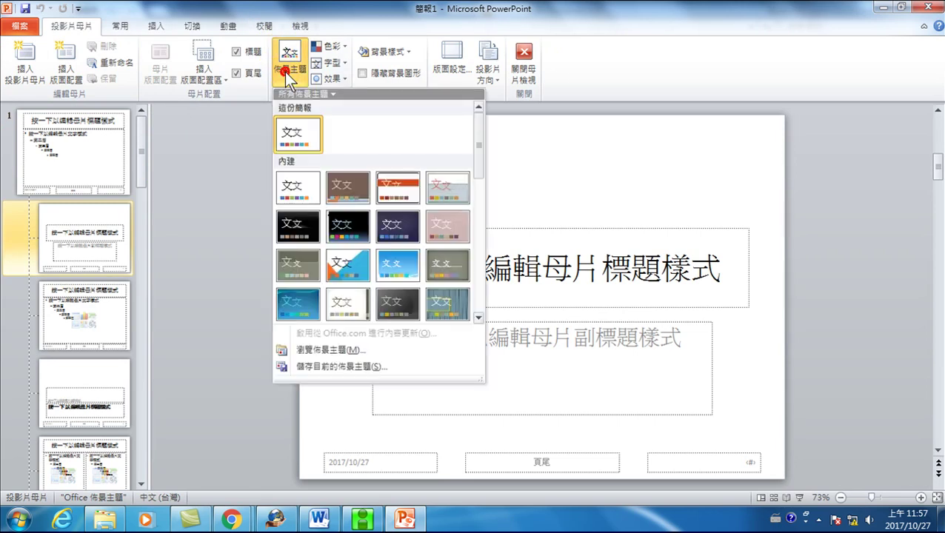
click(314, 348)
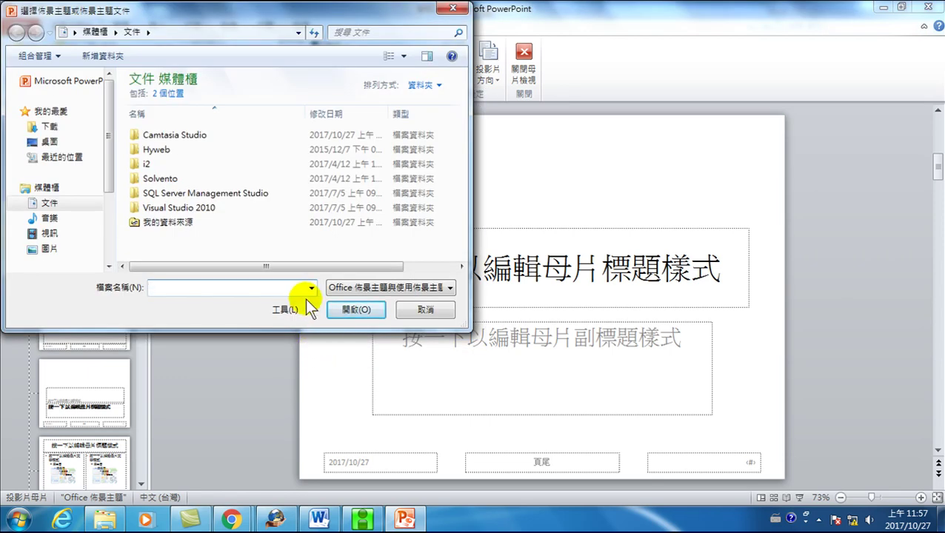
drag(108, 137, 109, 205)
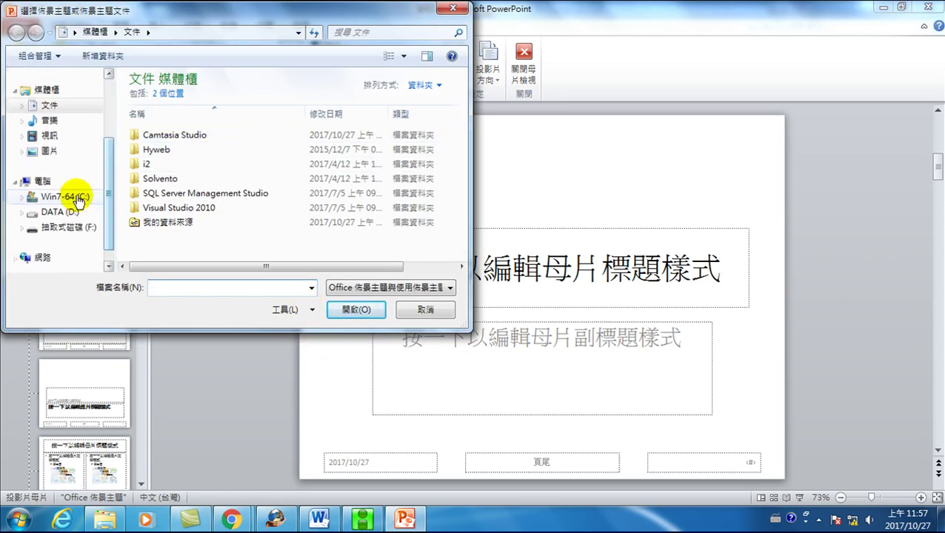
click(67, 212)
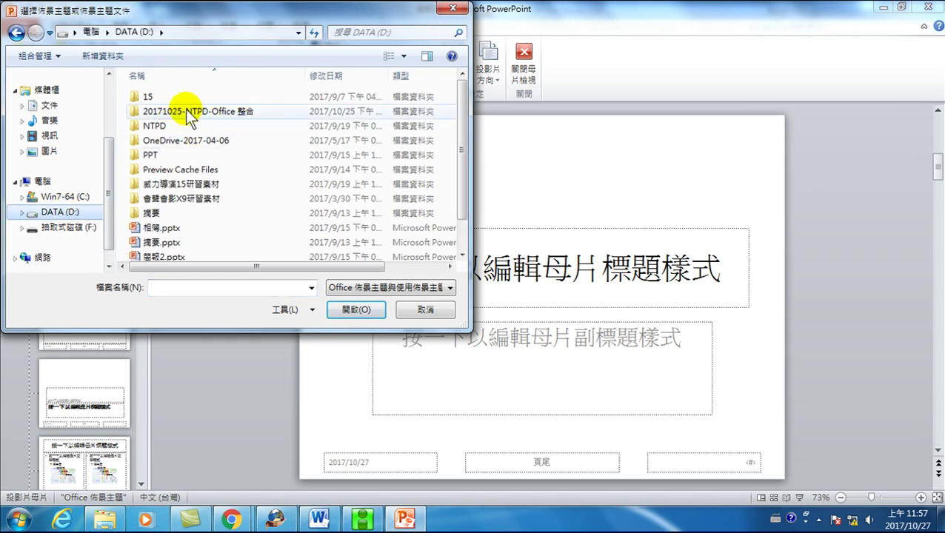
double_click(218, 113)
double_click(148, 97)
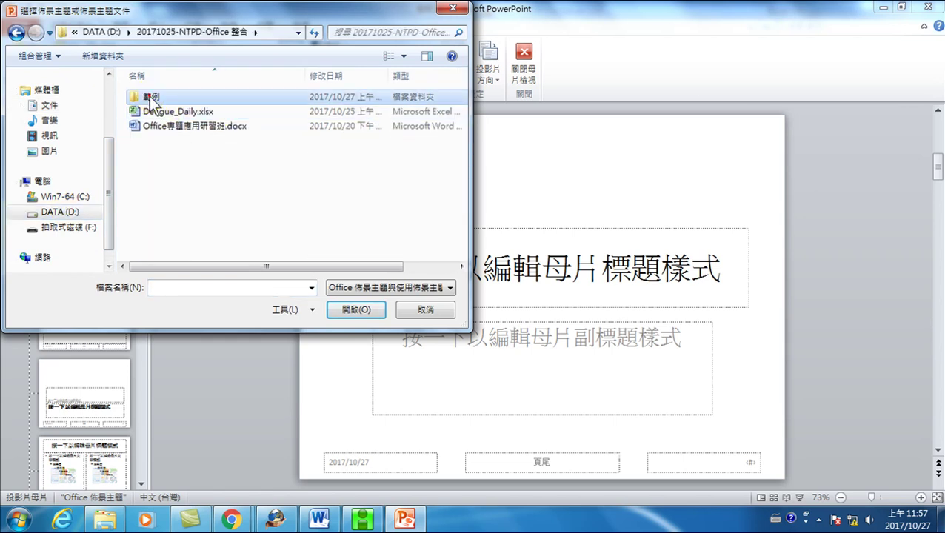
click(148, 96)
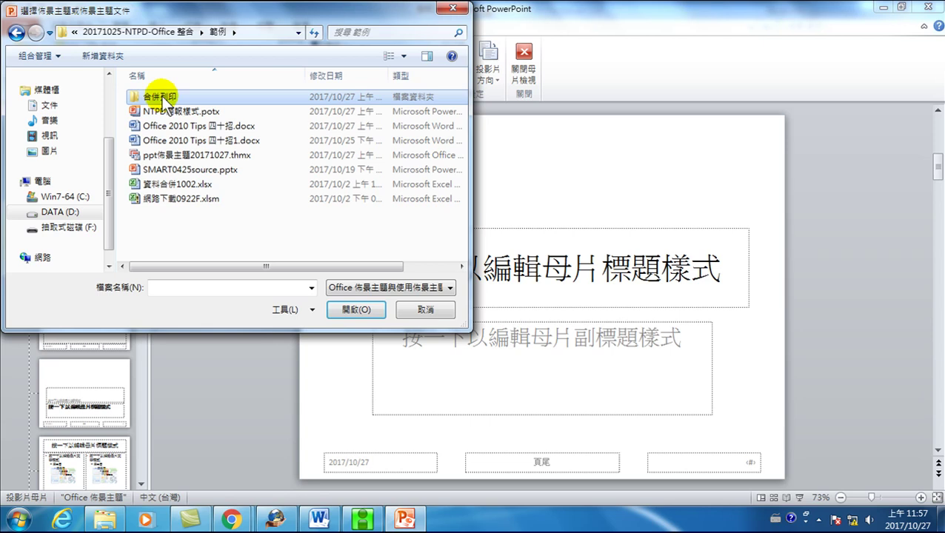
click(163, 155)
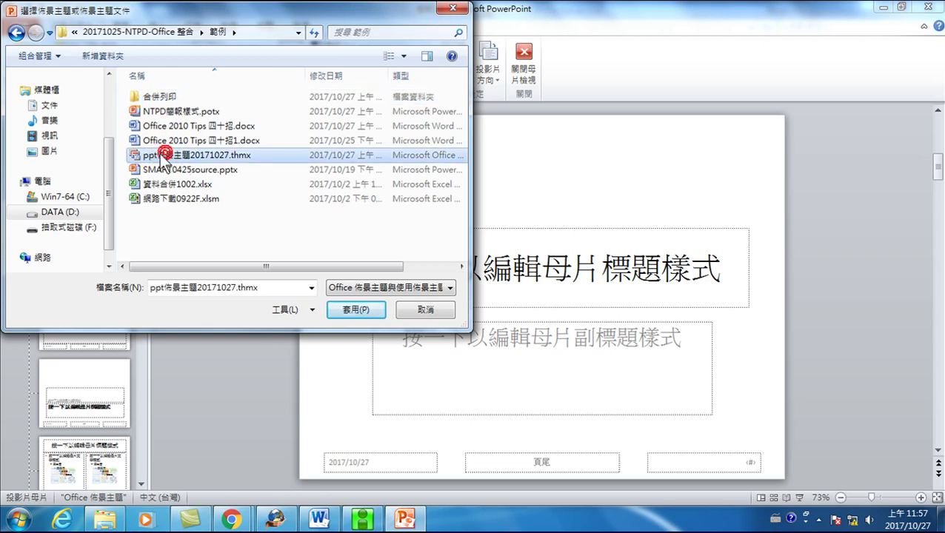
Apply the ppt佈景主題20171027 theme to the slide master and review every layout thumbnail
click(359, 311)
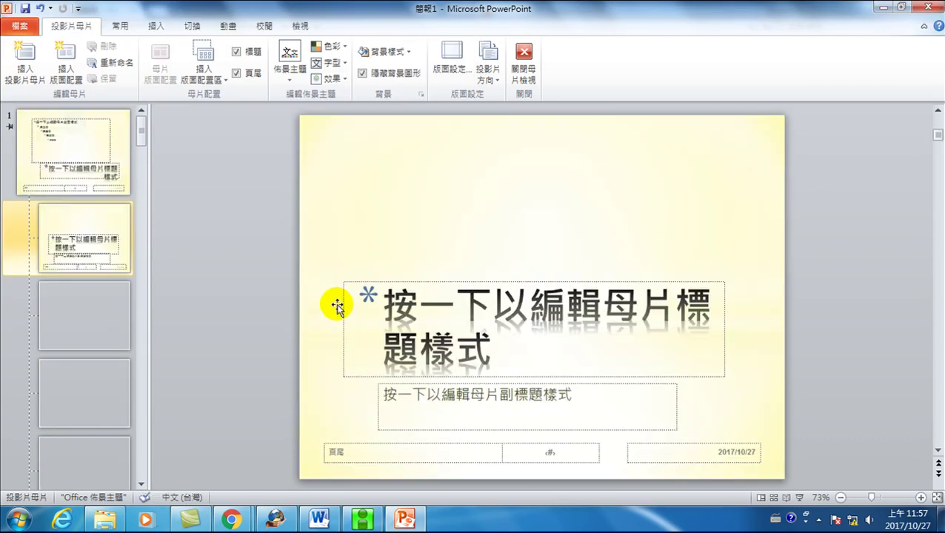
click(94, 154)
scroll(94, 185, down, 3)
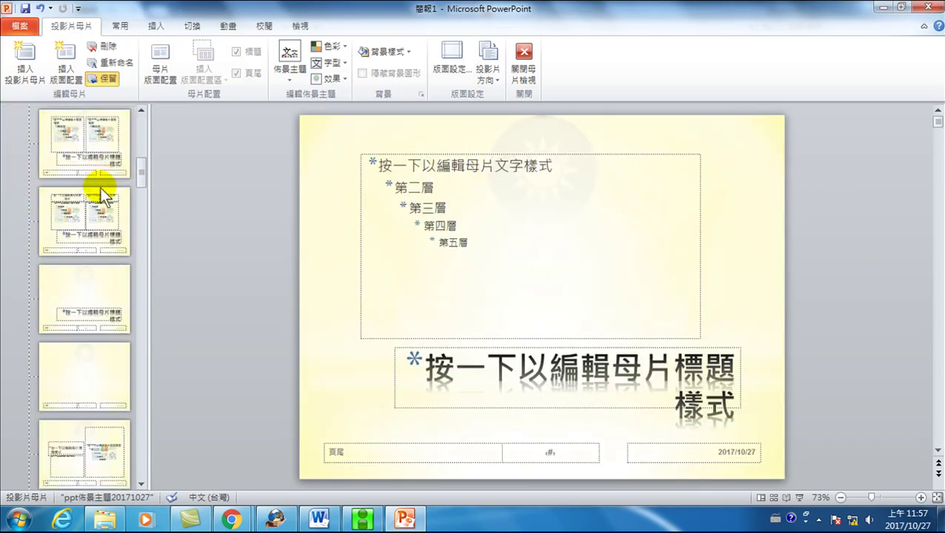
scroll(99, 216, down, 3)
scroll(82, 259, down, 5)
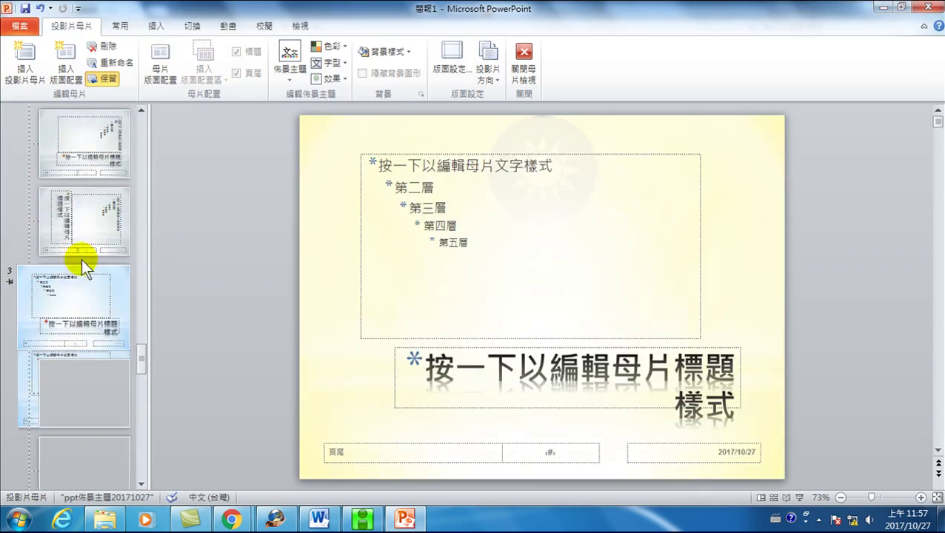
scroll(84, 259, down, 3)
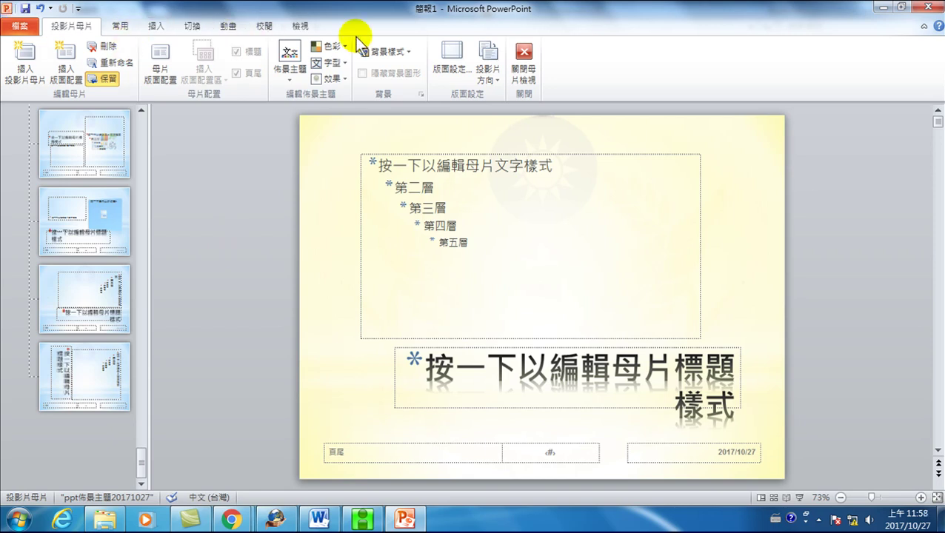
click(300, 26)
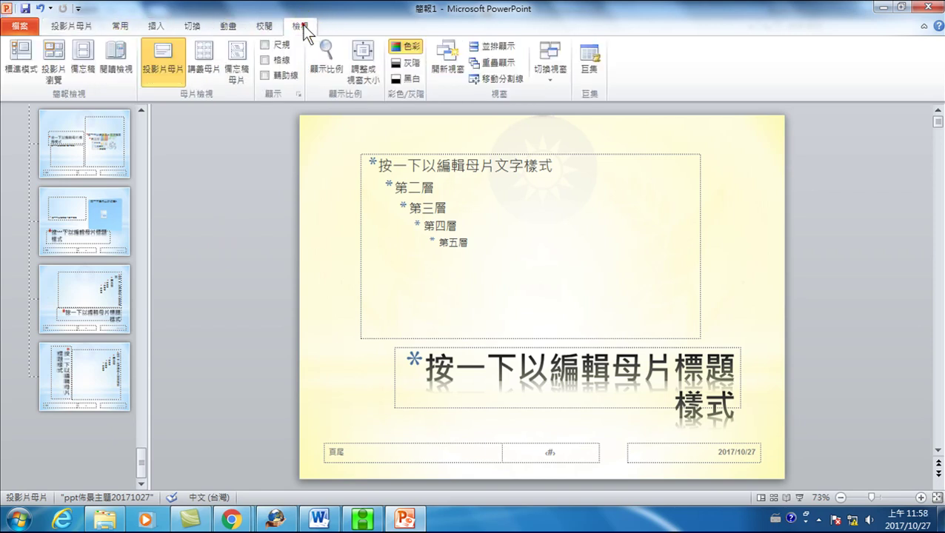
click(76, 28)
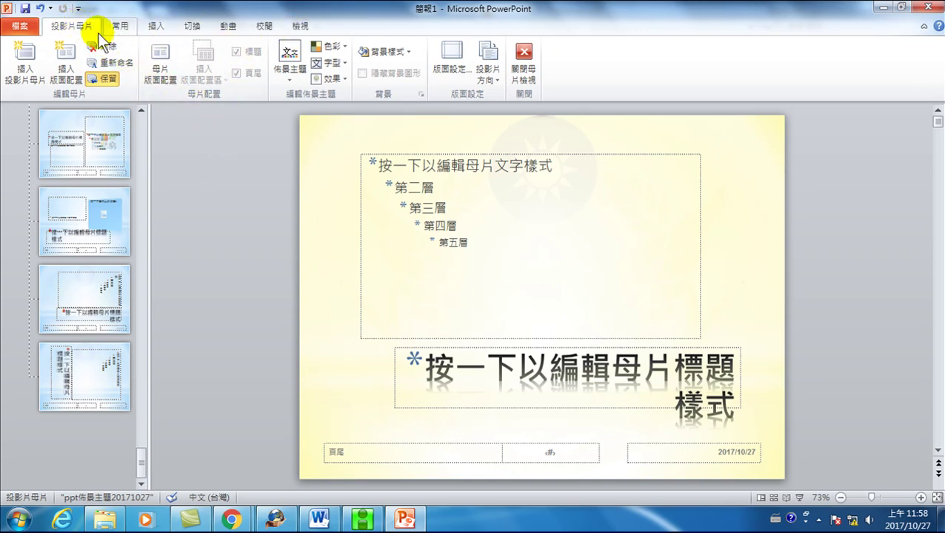
Close Master View and check the Design theme gallery with slide 1 now pale yellow
click(519, 69)
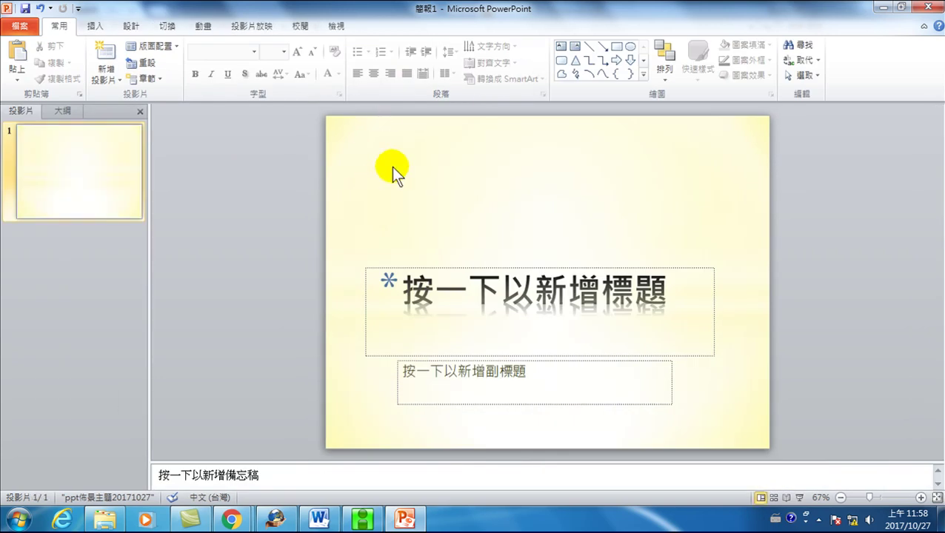
click(133, 25)
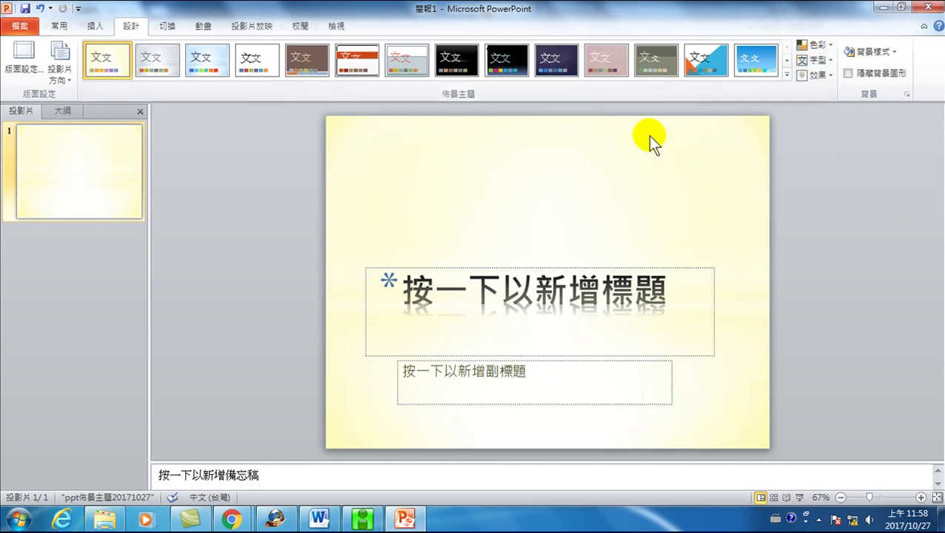
Insert three new slides after the title slide, then return to slide 1
click(65, 26)
click(106, 56)
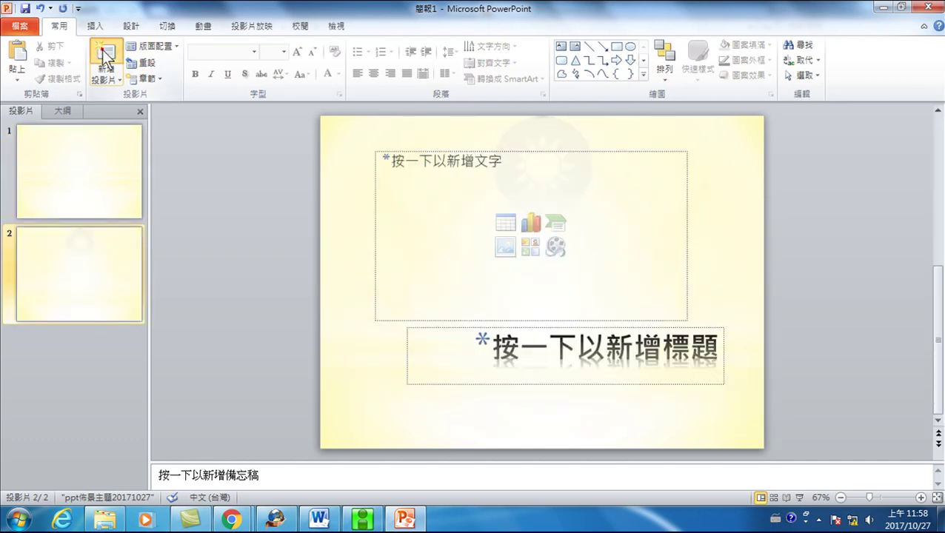
click(106, 56)
click(106, 58)
click(87, 162)
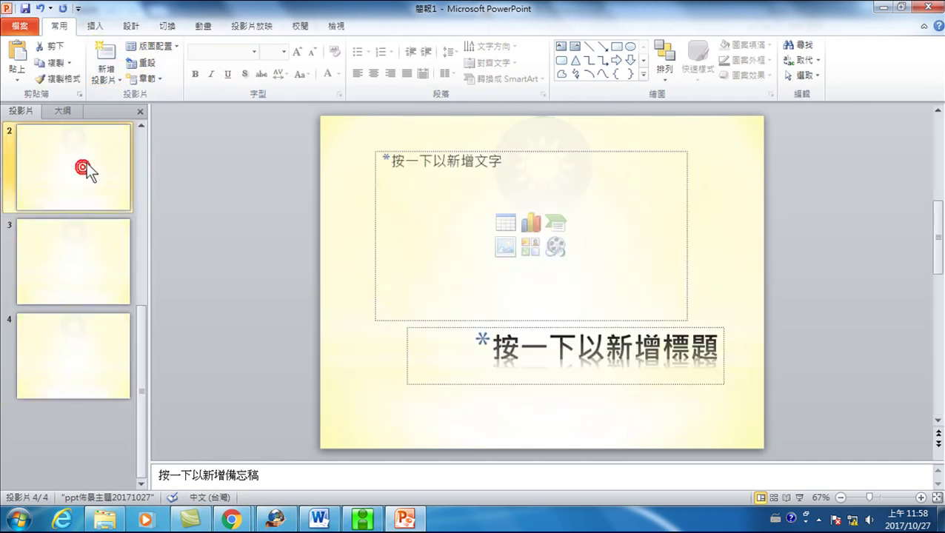
scroll(86, 178, up, 2)
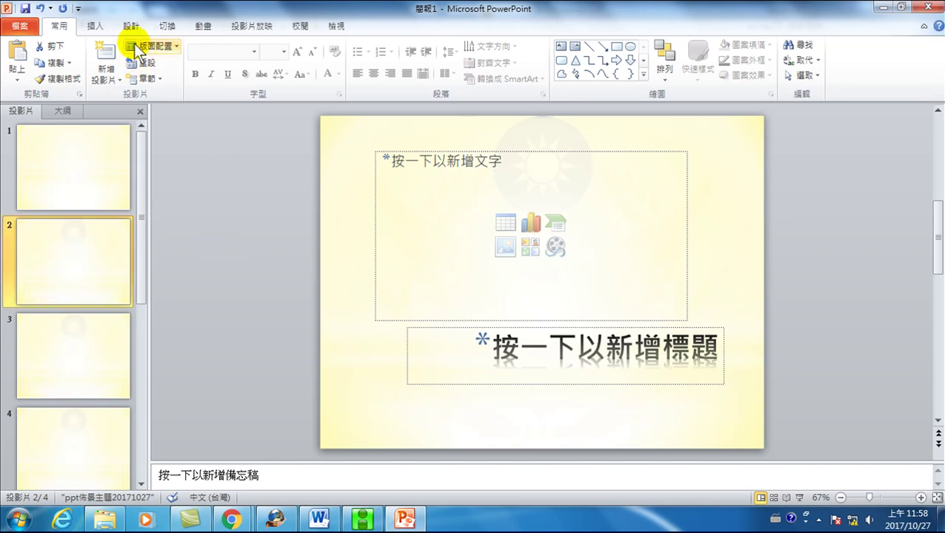
click(128, 23)
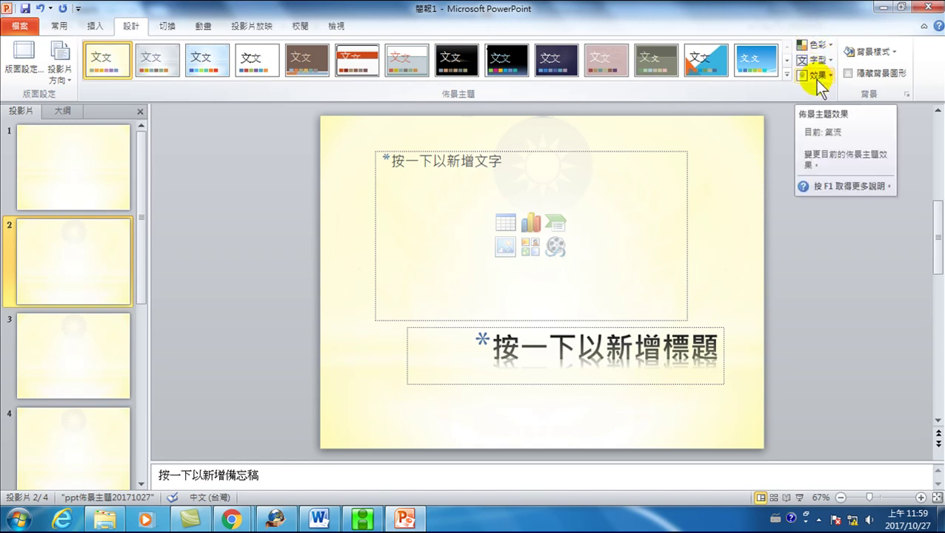
click(81, 161)
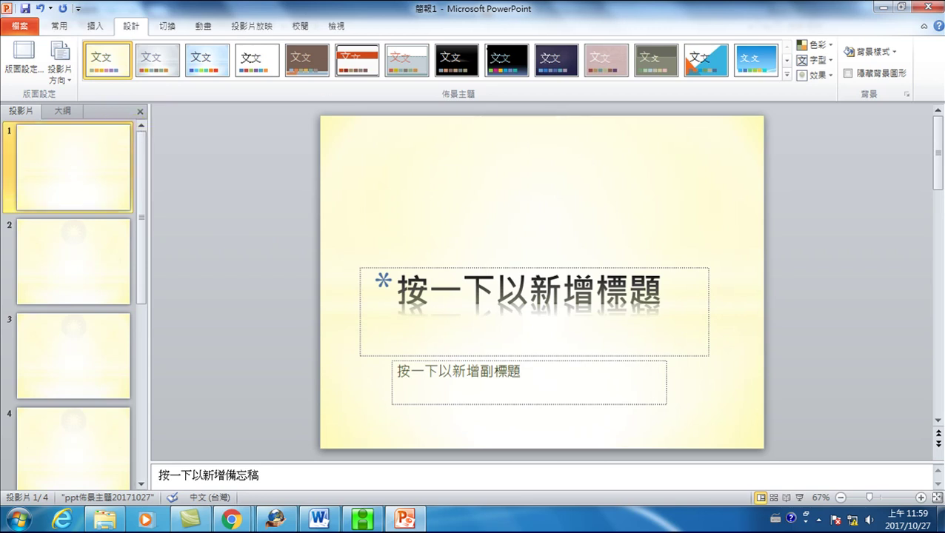
Close the four-slide draft, answer the save prompt, and relaunch PowerPoint 2010 from the Start menu
click(929, 8)
click(460, 274)
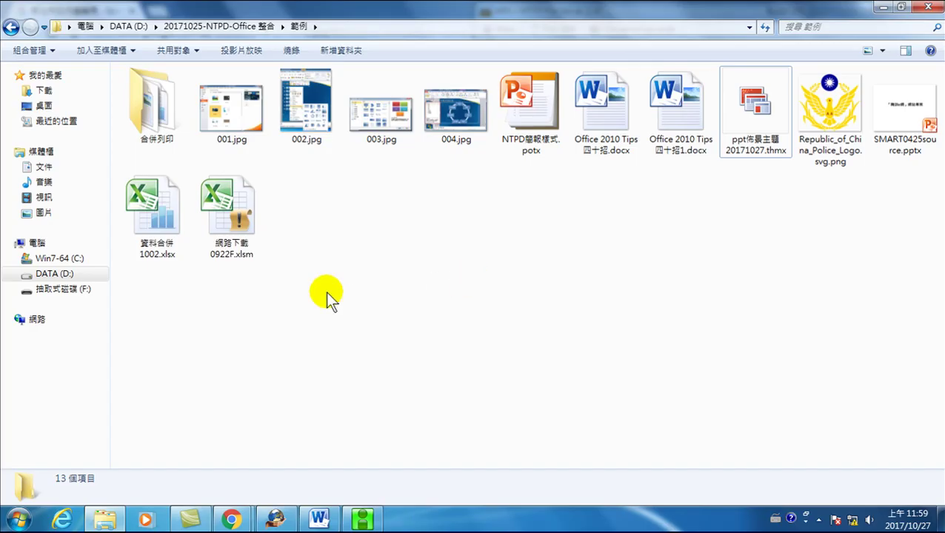
click(16, 520)
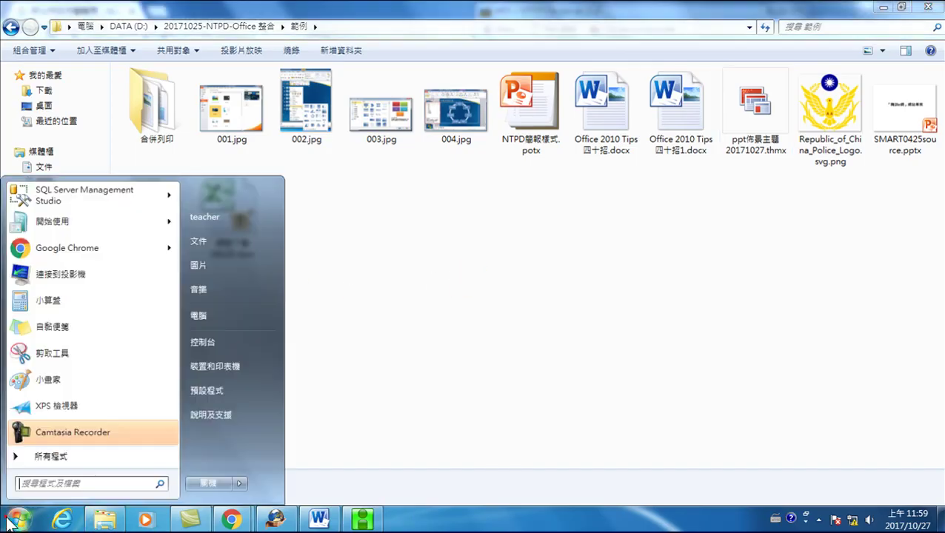
click(53, 458)
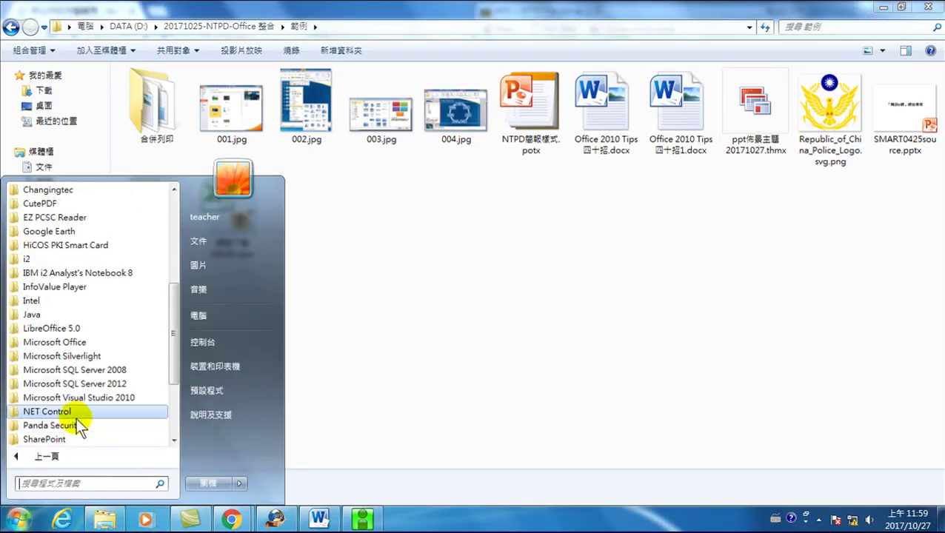
scroll(92, 354, down, 2)
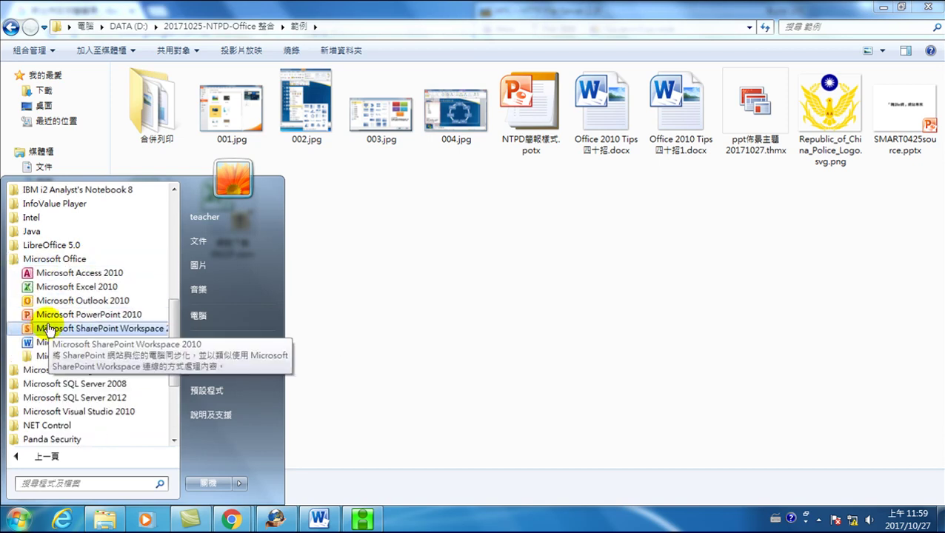
click(33, 314)
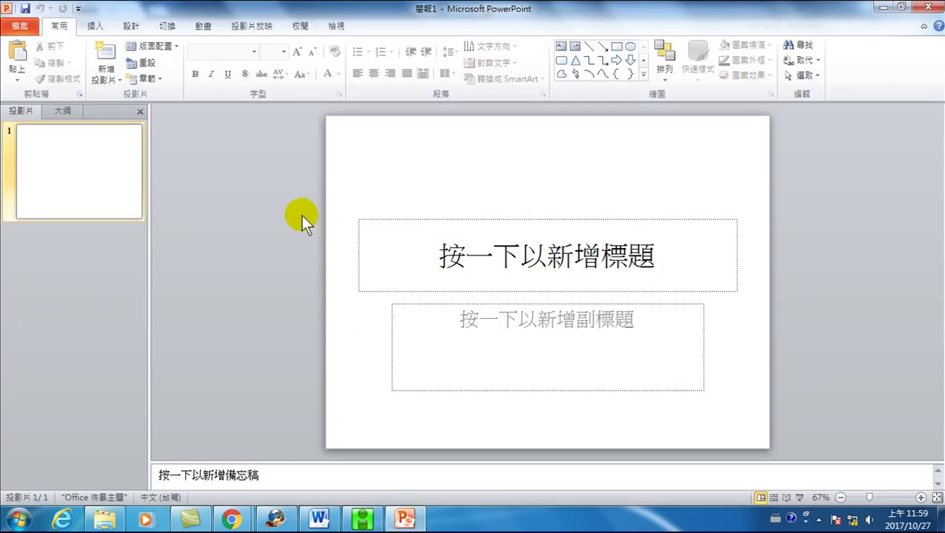
Go to File > New, find the My Templates collection empty, and return to Available Templates and Themes
click(24, 25)
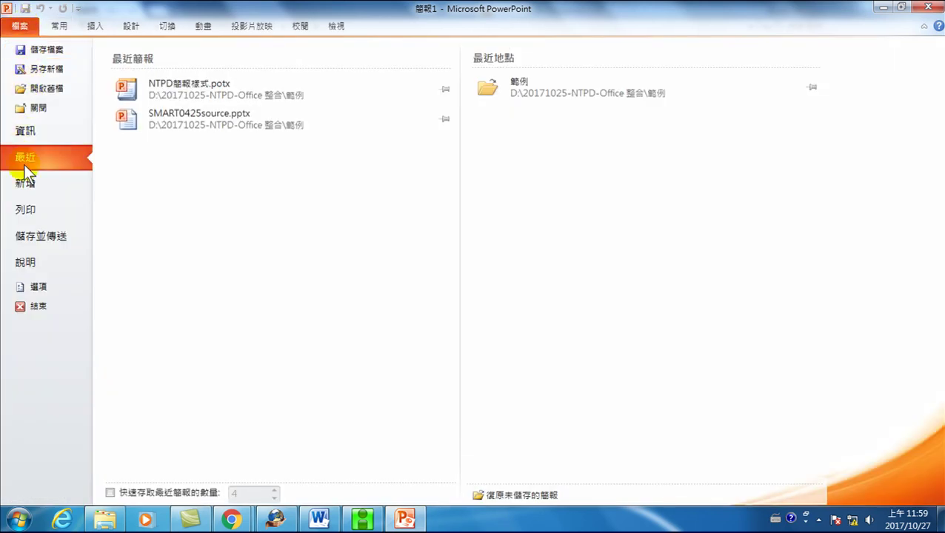
click(30, 183)
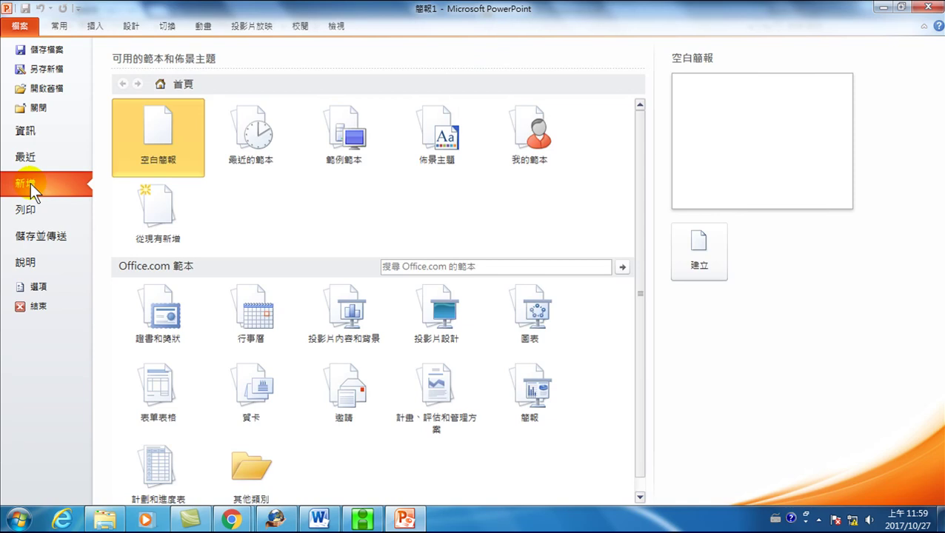
click(252, 127)
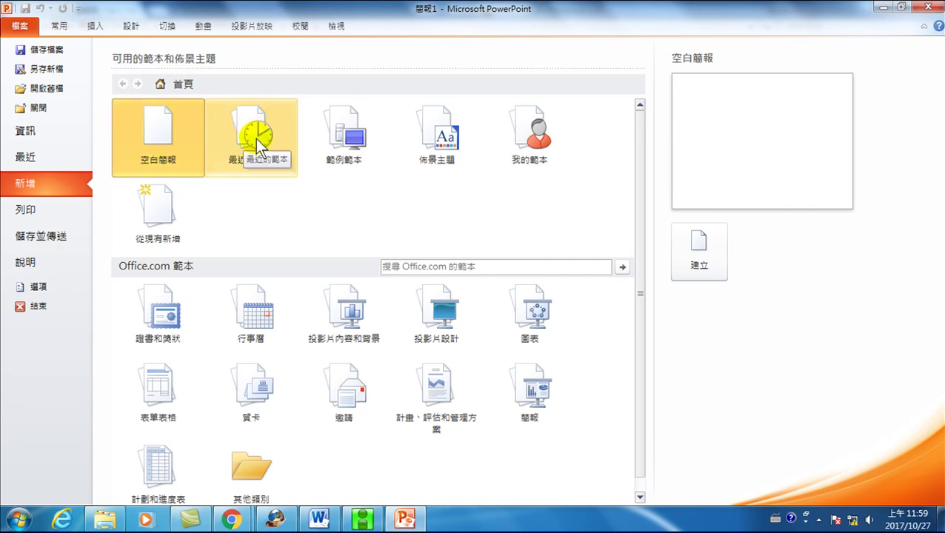
click(519, 130)
click(521, 133)
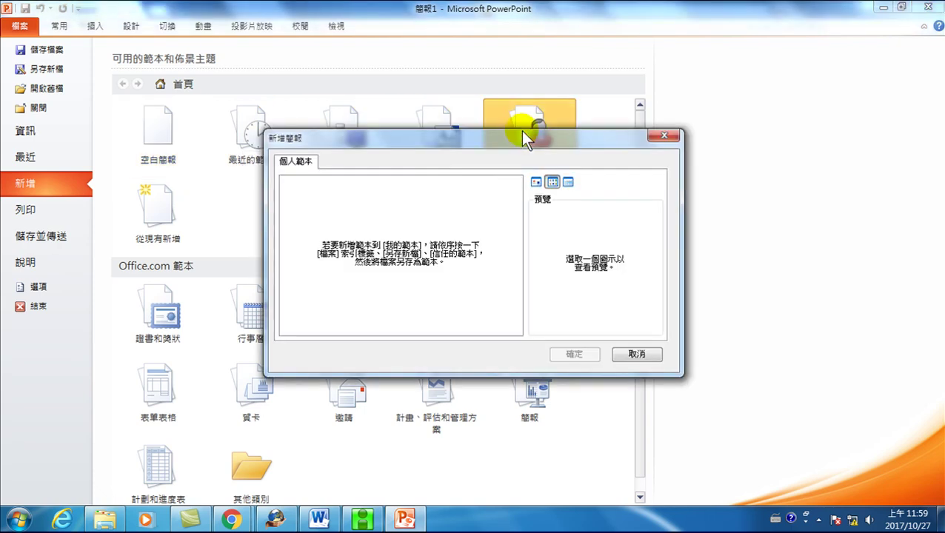
click(634, 354)
click(237, 176)
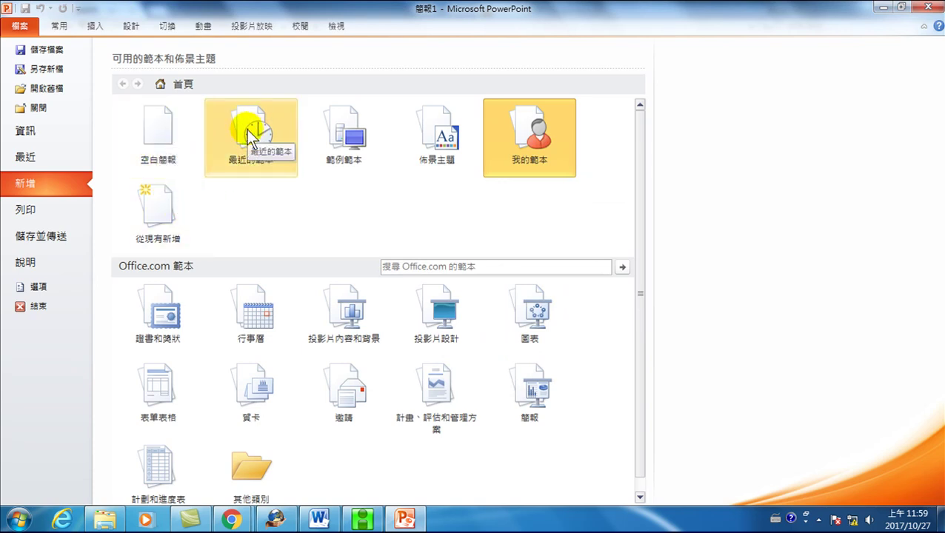
Create a new presentation from D:\20171025-NTPD-Office 整合\範例\NTPD簡報樣式.potx using New from existing
click(155, 208)
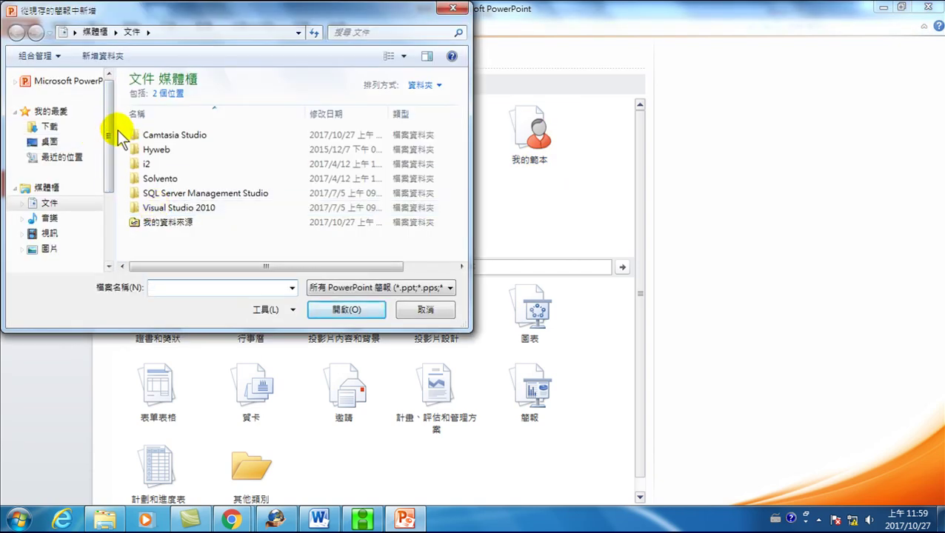
drag(109, 107, 90, 200)
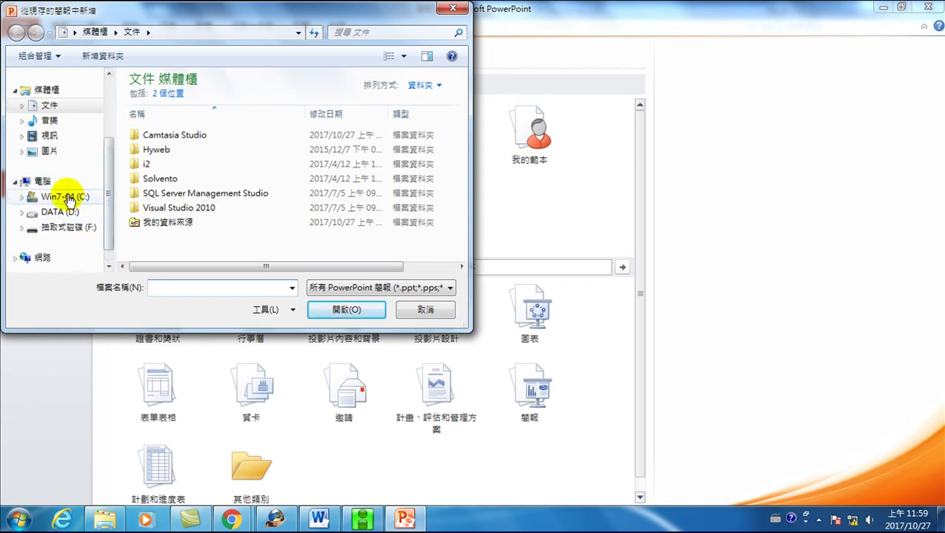
click(59, 212)
double_click(221, 116)
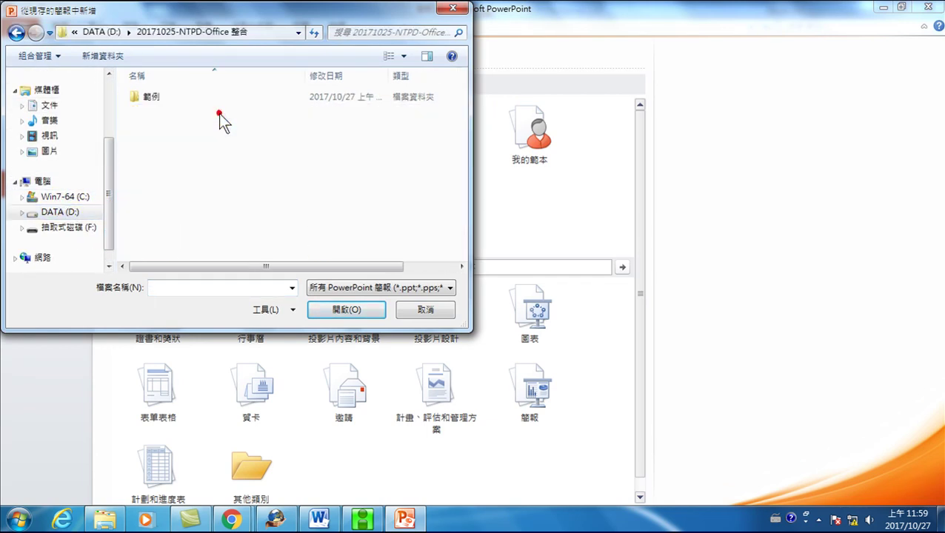
double_click(149, 96)
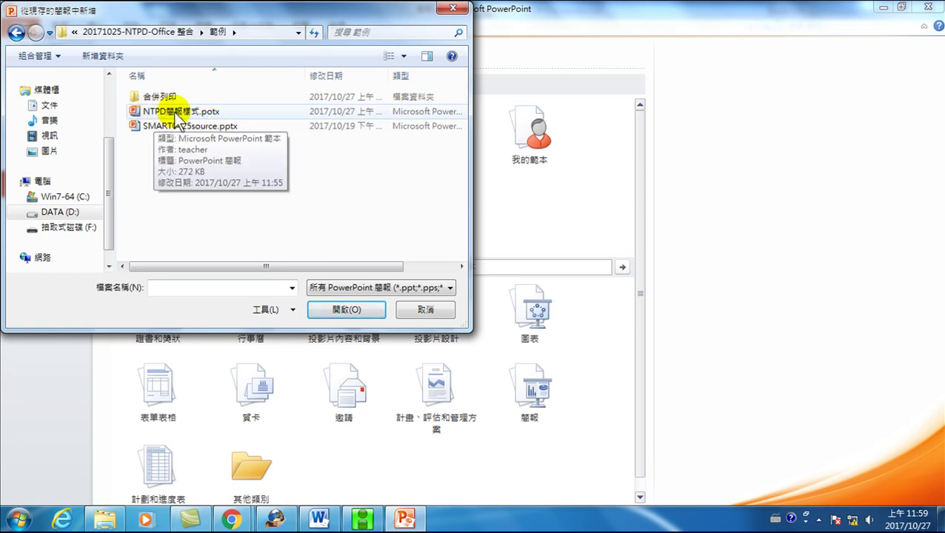
click(185, 113)
click(340, 311)
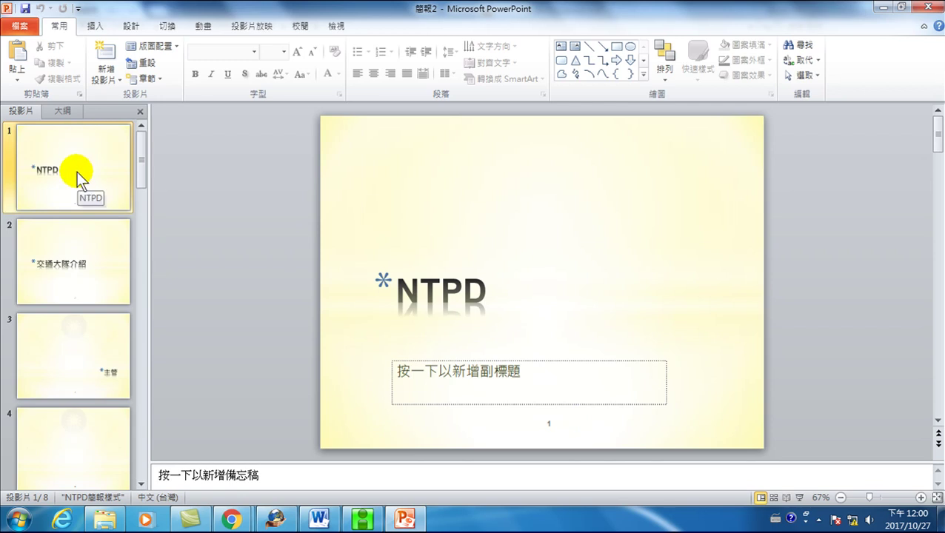
Scroll through the eight pale yellow NTPD slide thumbnails and show the View ribbon options
scroll(77, 331, down, 5)
scroll(77, 331, up, 2)
scroll(77, 330, up, 3)
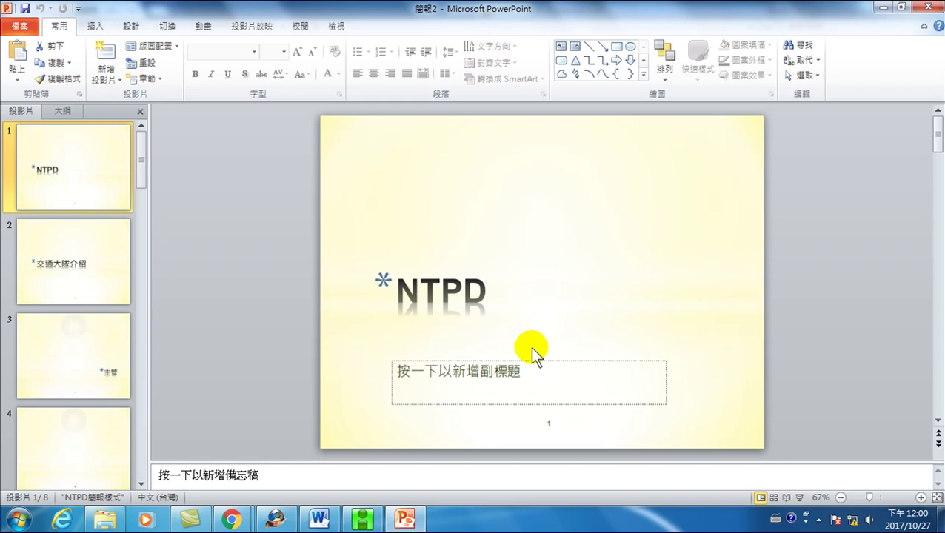
click(336, 26)
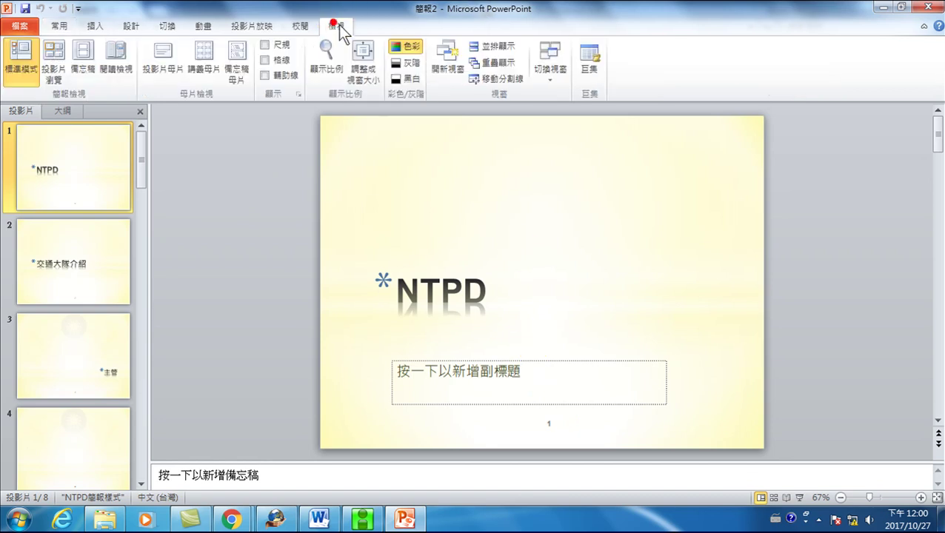
Switch to Slide Master view and scroll through the NTPD pale yellow master's layouts
click(164, 56)
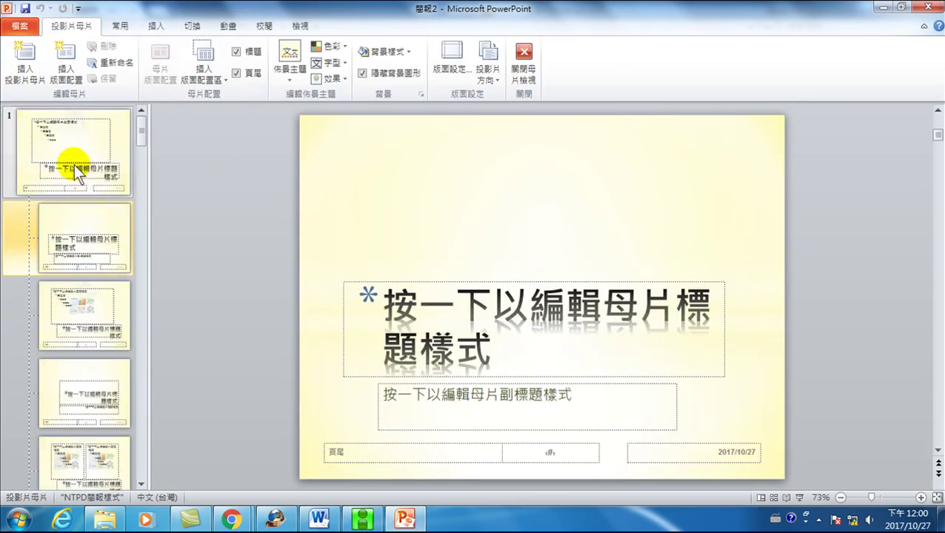
scroll(69, 289, down, 5)
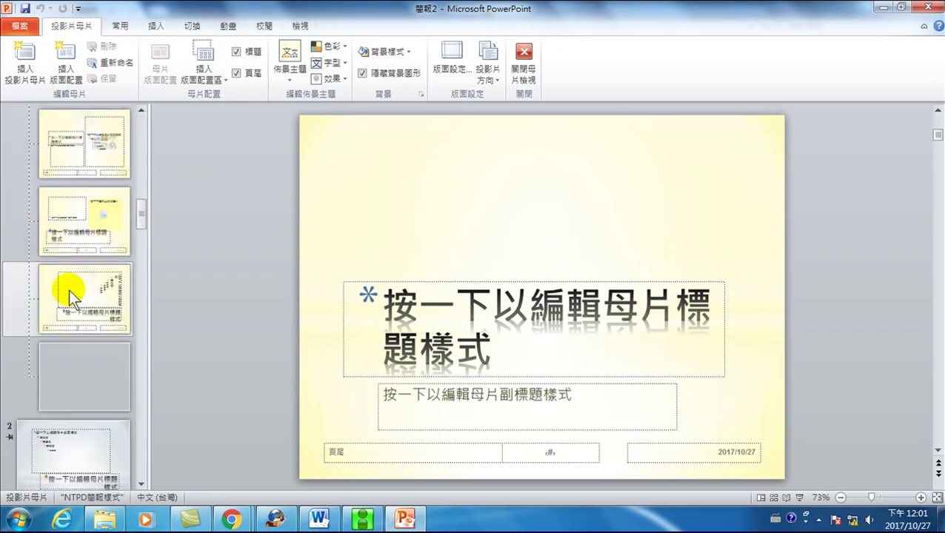
scroll(69, 290, down, 10)
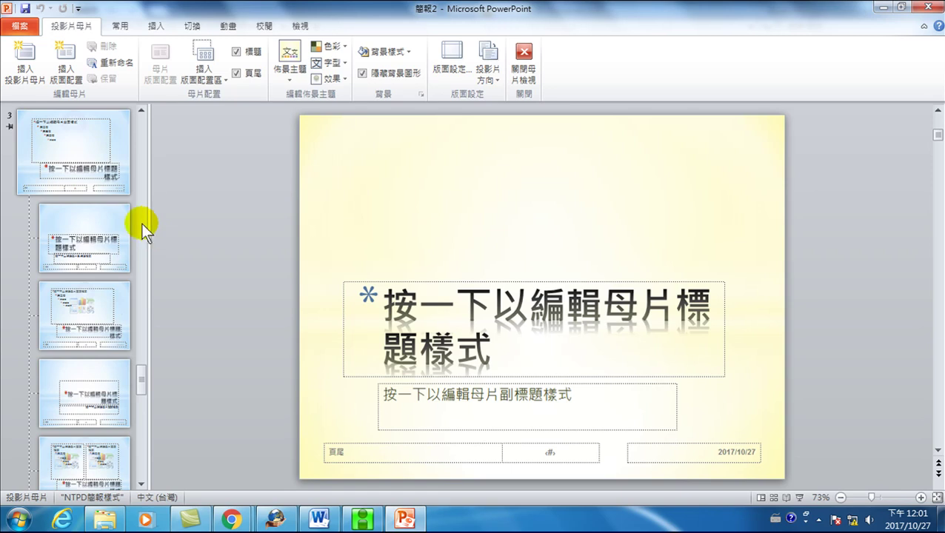
Show the New page of available templates and themes in Backstage view
click(20, 25)
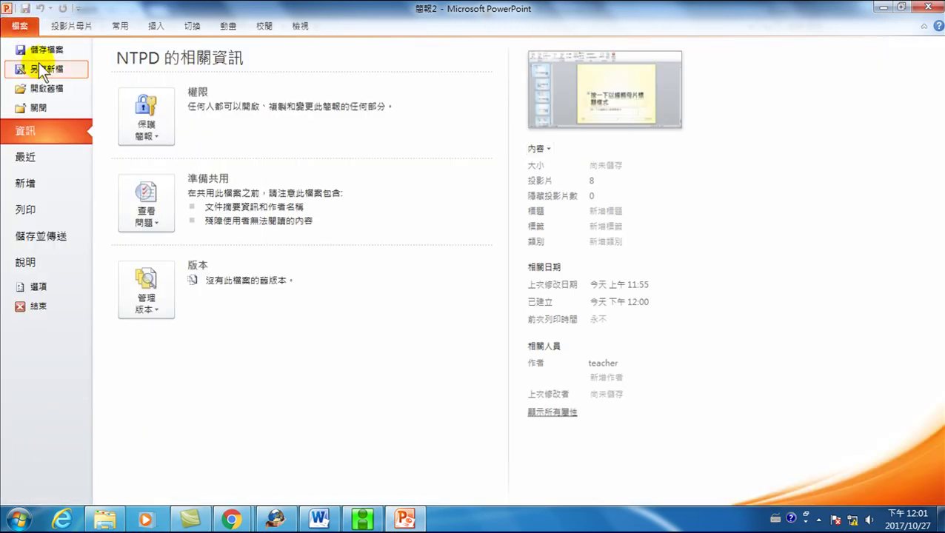
click(28, 185)
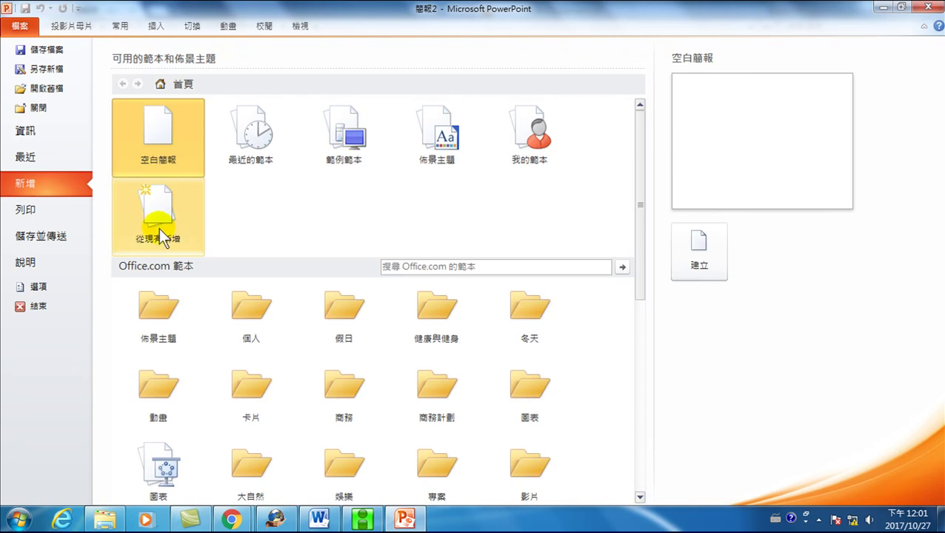